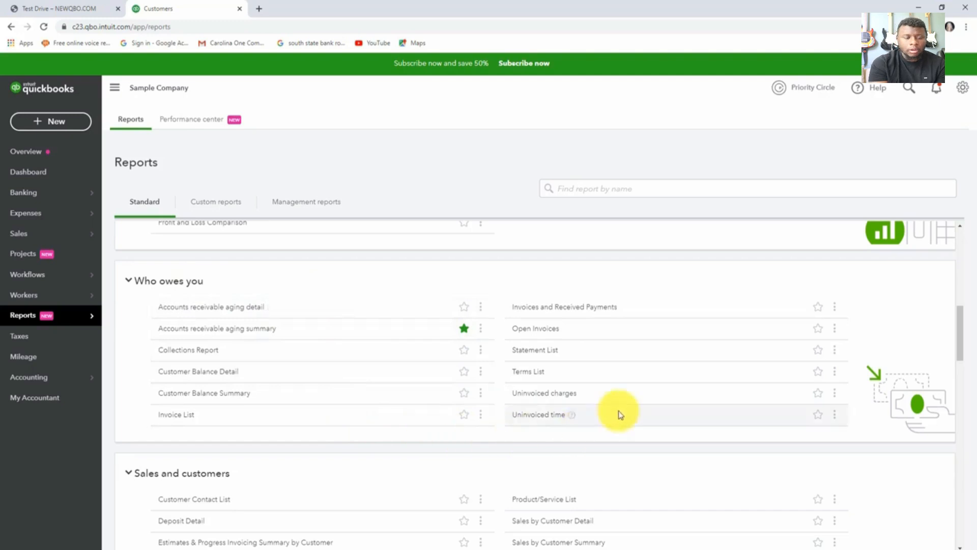
Open the Open Invoices report and review the outstanding invoices per customer.
click(543, 334)
scroll(562, 331, down, 3)
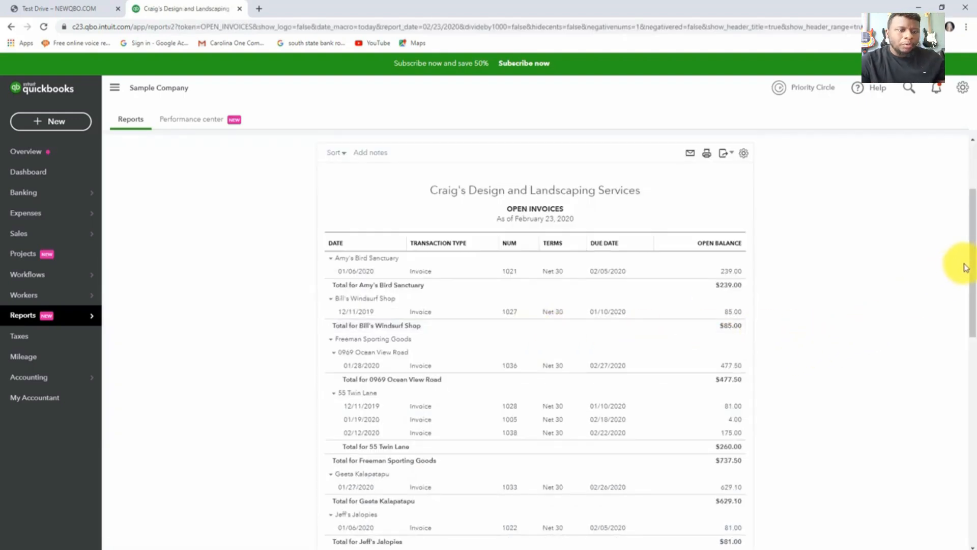
drag(972, 259, 971, 307)
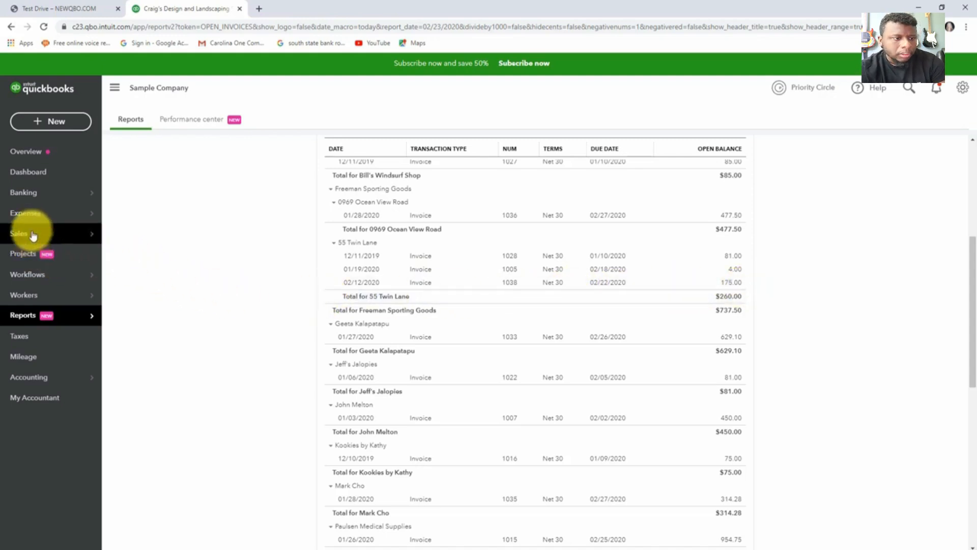
From the customer list, start receiving a payment for the Freeman Sporting Goods sub-customer with the $260.00 open balance.
mouse_move(36, 232)
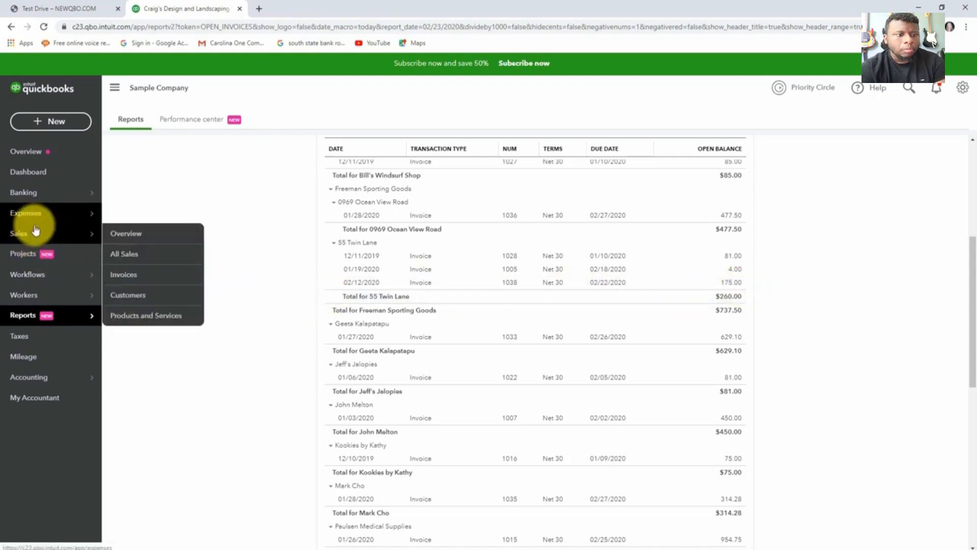
click(145, 295)
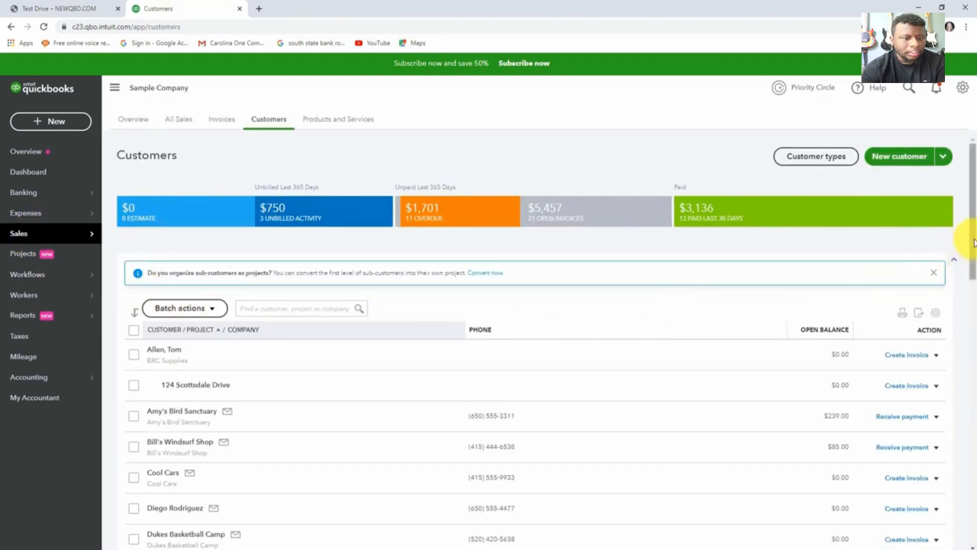
scroll(974, 262, down, 1)
drag(973, 262, 835, 360)
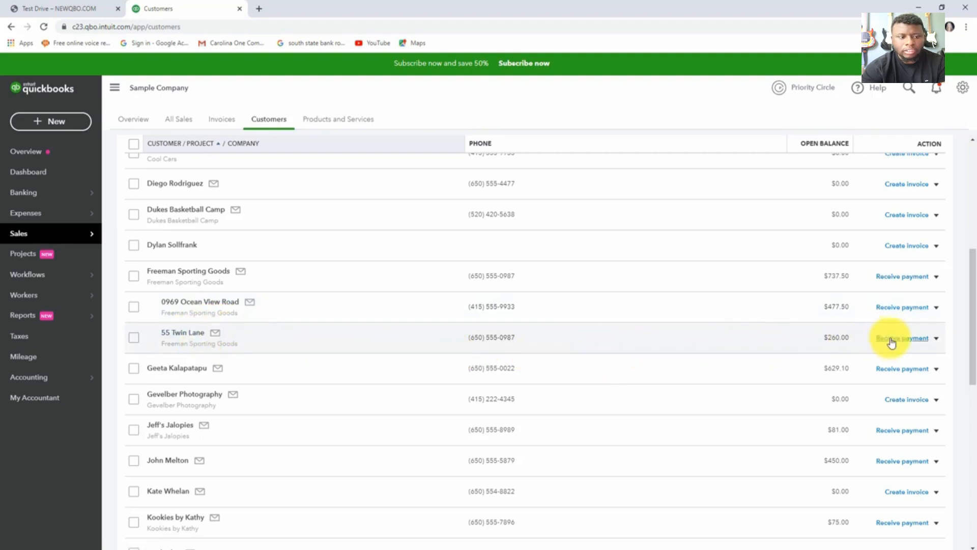
click(907, 338)
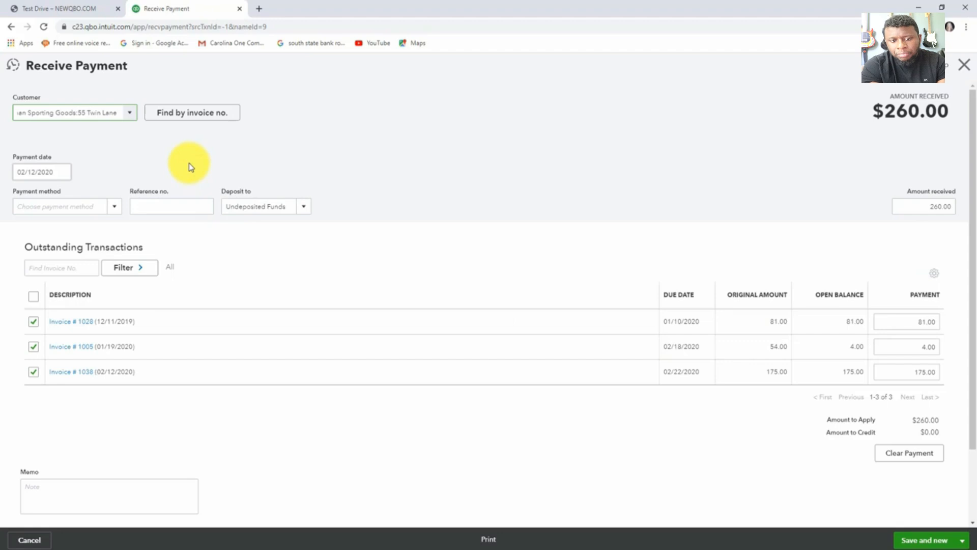
click(130, 115)
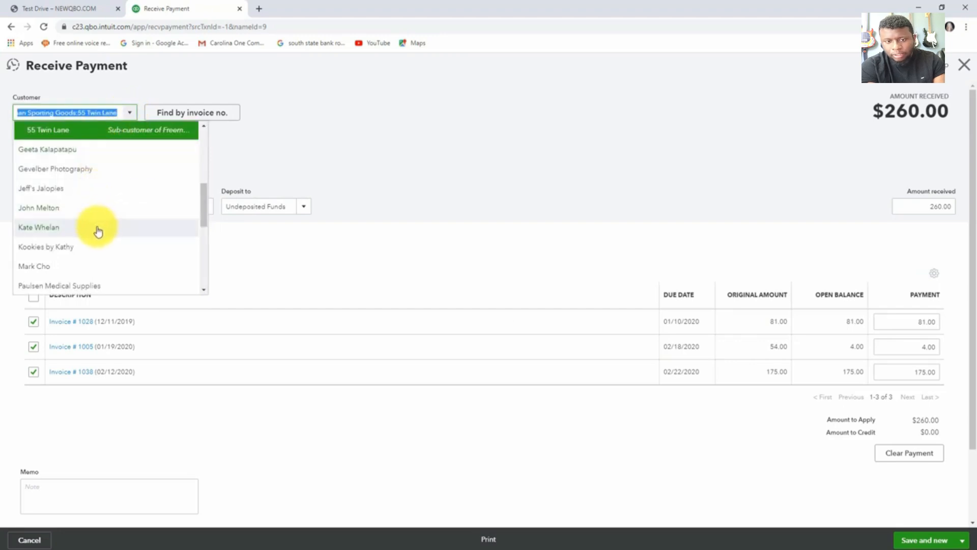
click(286, 136)
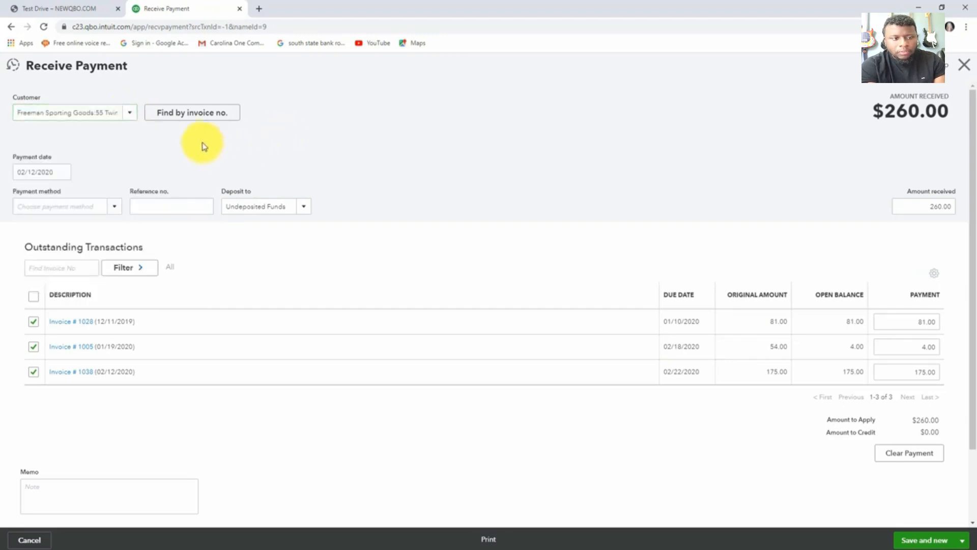
click(194, 117)
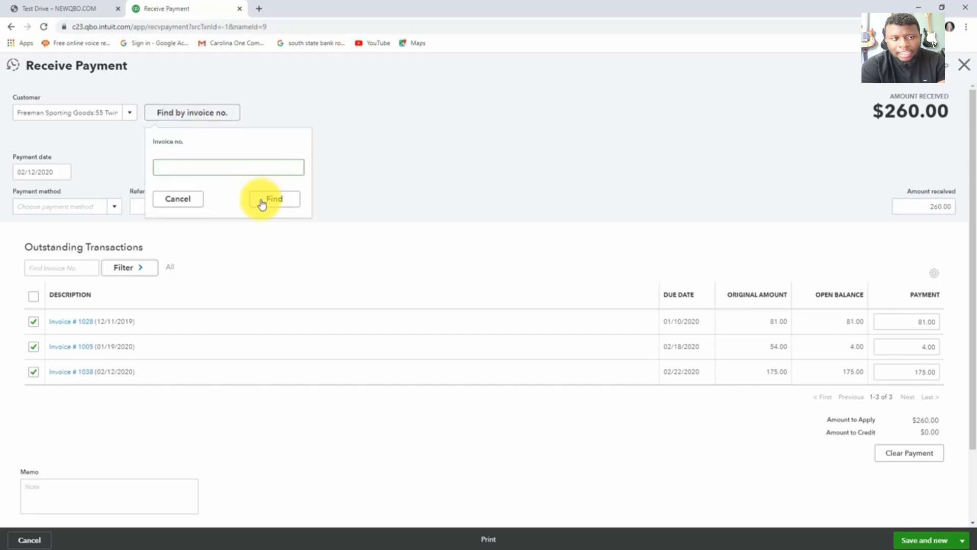
click(183, 199)
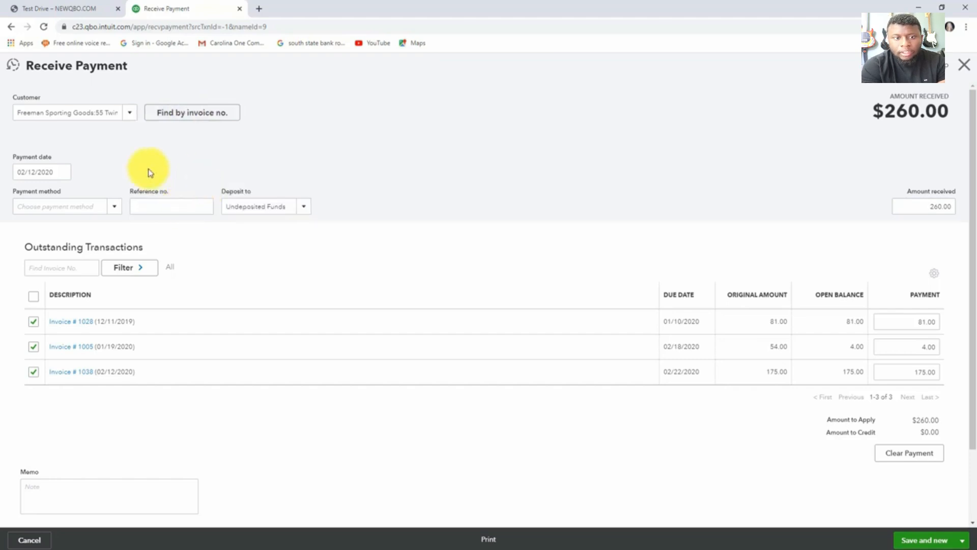
Set the payment date to 02/28/2020 and add a new payment method named Square.
click(63, 173)
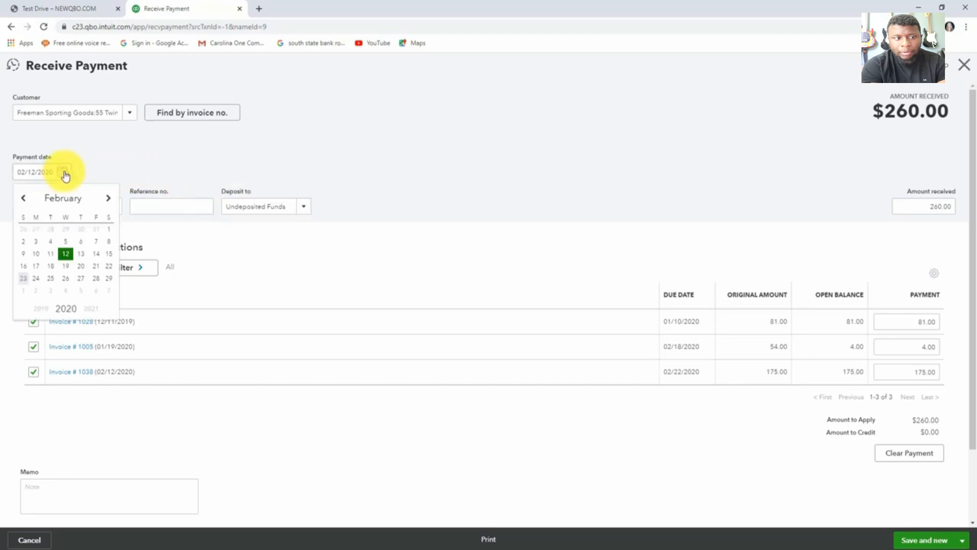
click(96, 279)
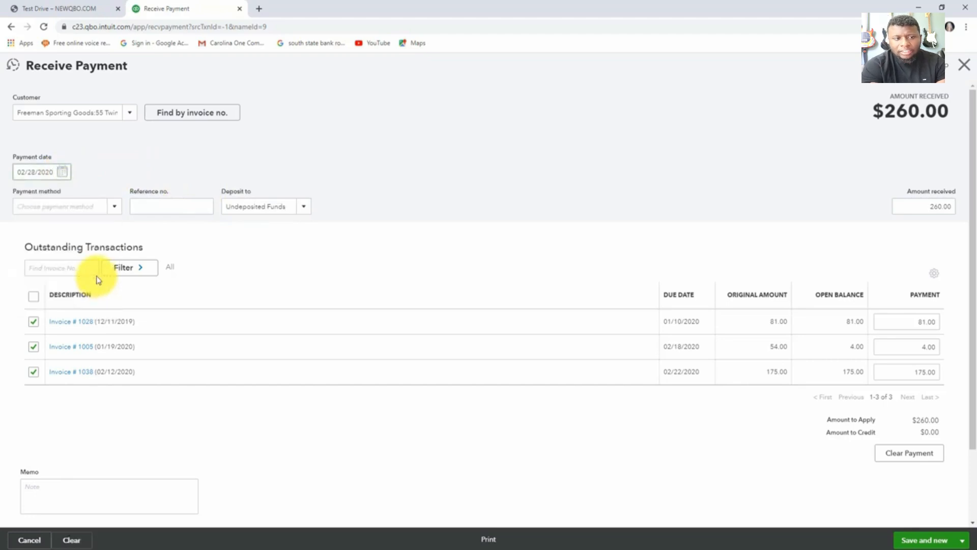
click(115, 208)
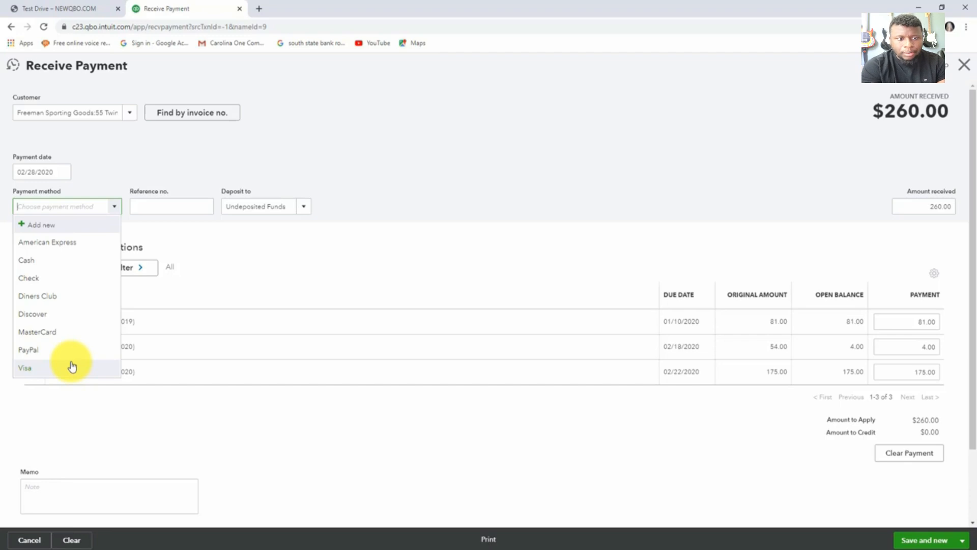
click(45, 224)
text(Square)
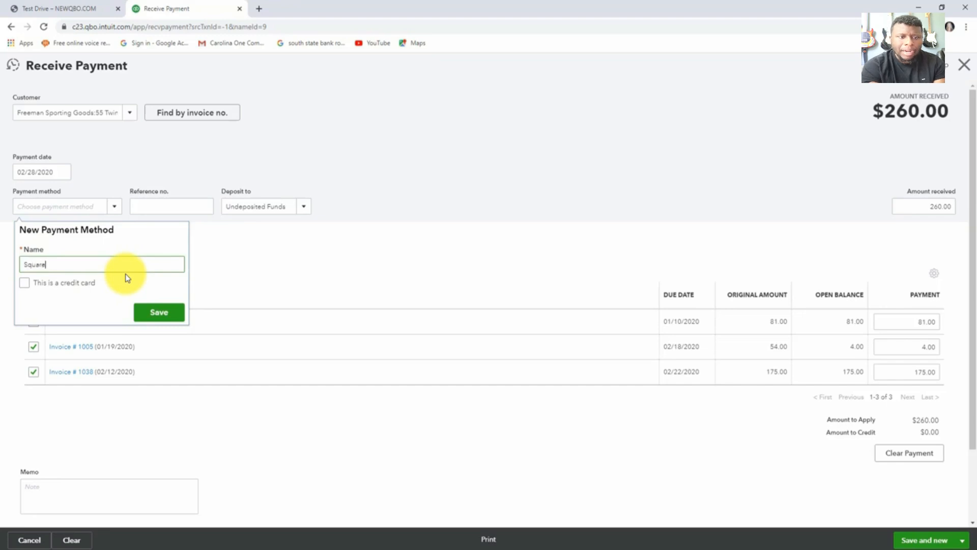
click(158, 312)
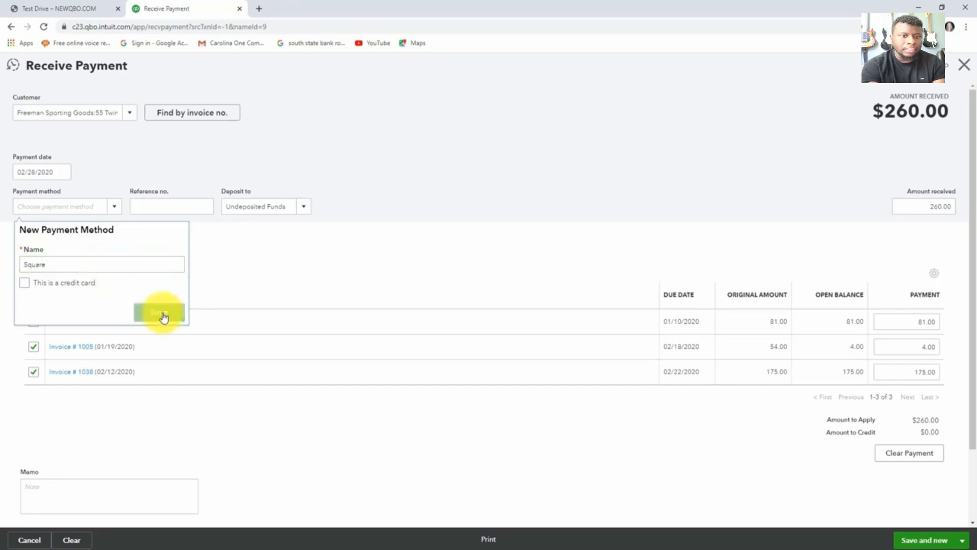
Choose Check as the payment method and enter 25697 as the reference number.
click(116, 207)
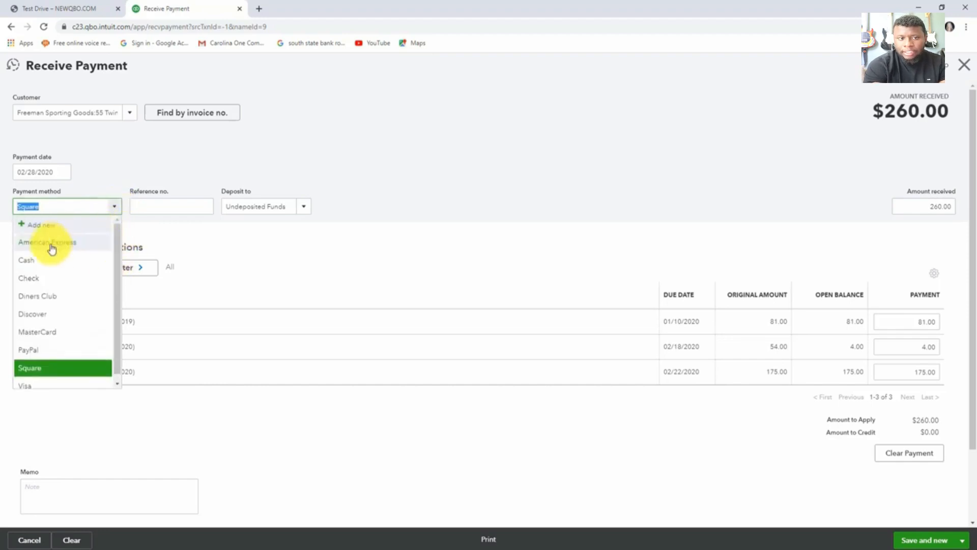
click(28, 278)
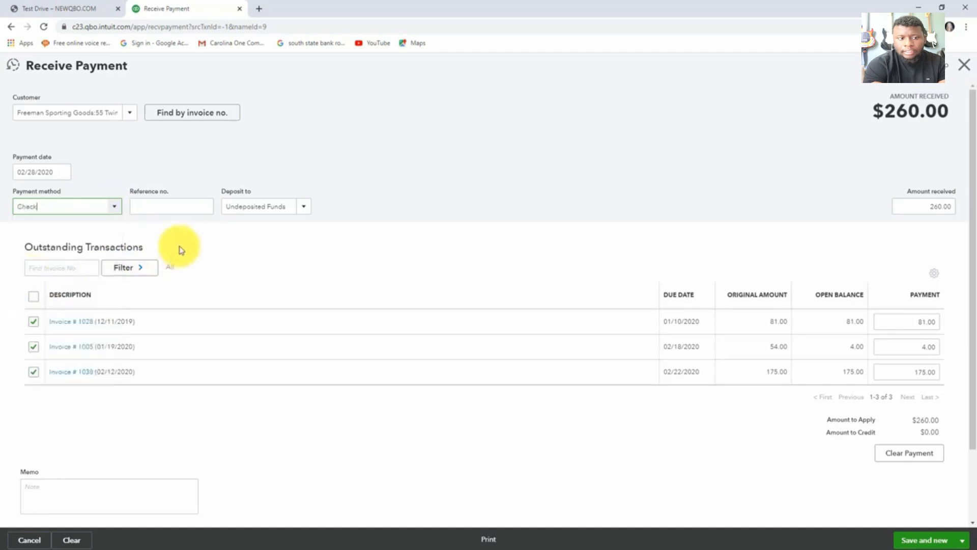
click(166, 203)
text(25697)
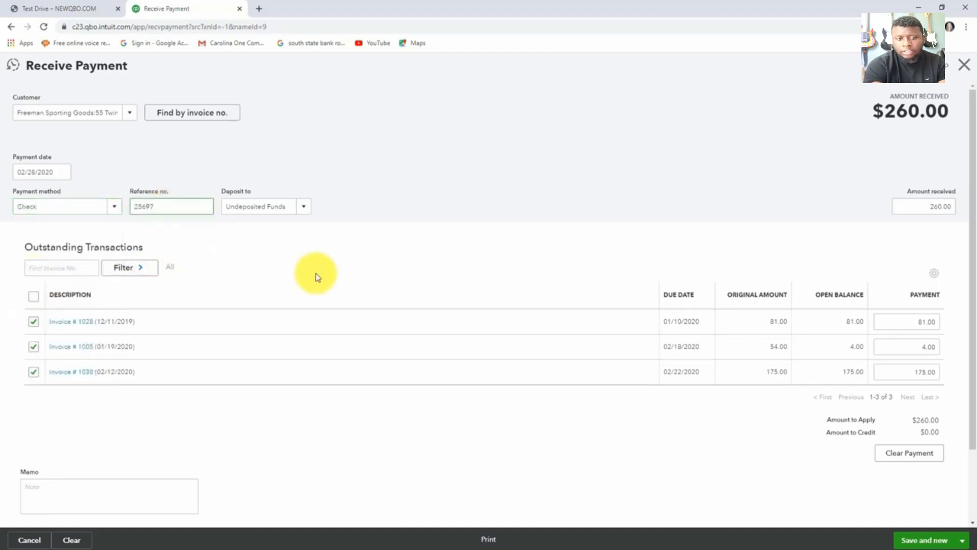
key(Tab)
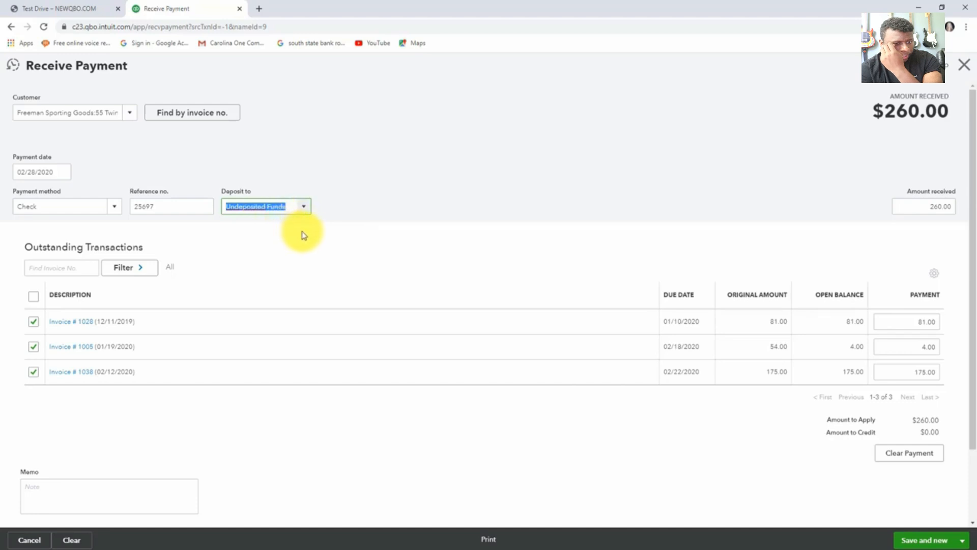
Set the amount received to 179.00.
click(921, 206)
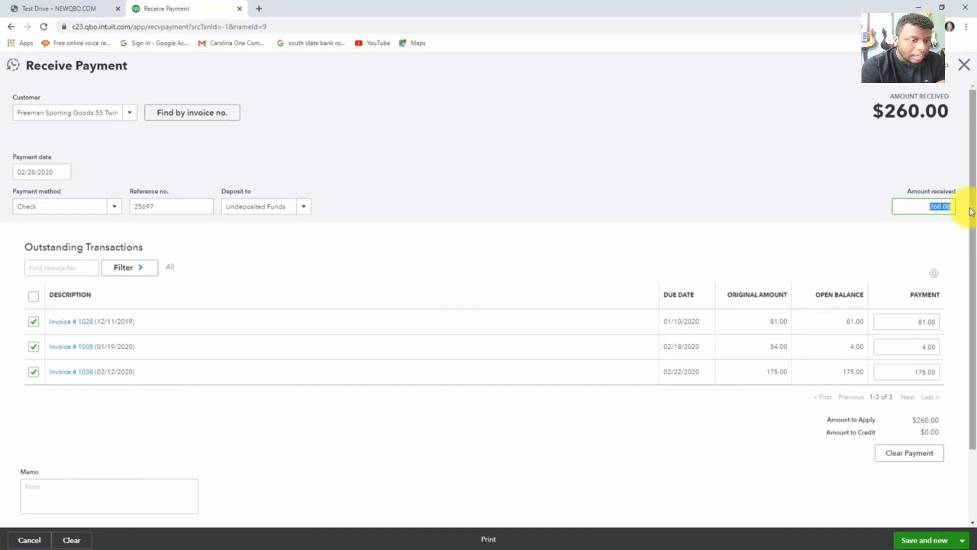
key(BackSpace)
text(179.00)
click(971, 211)
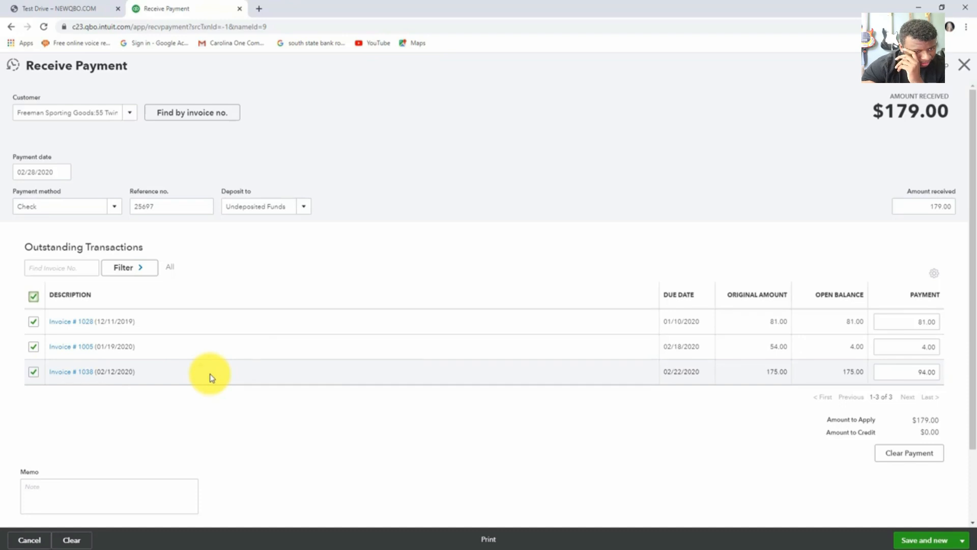
Exclude Invoice # 1028 from the payment and set the payment for Invoice # 1038 to 175.00.
click(34, 322)
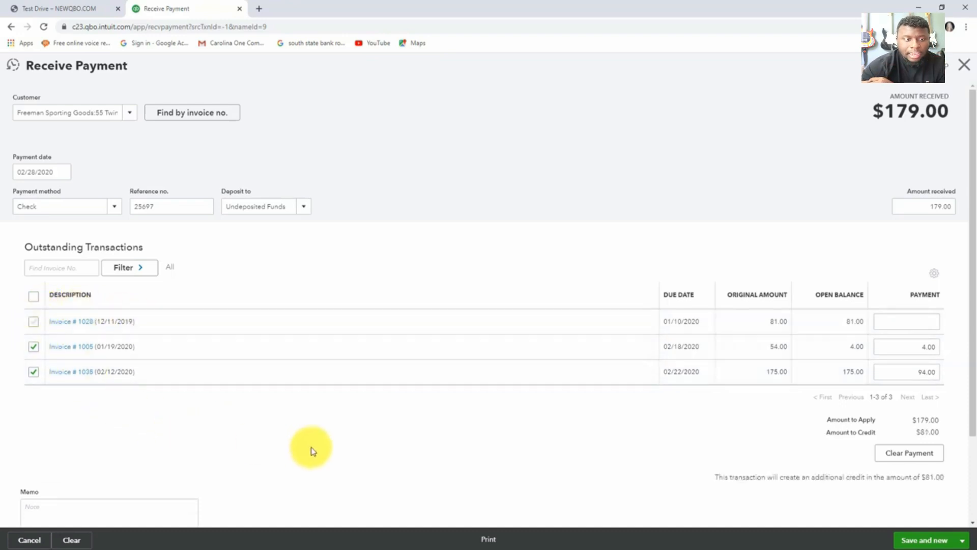
click(911, 371)
text(175.00)
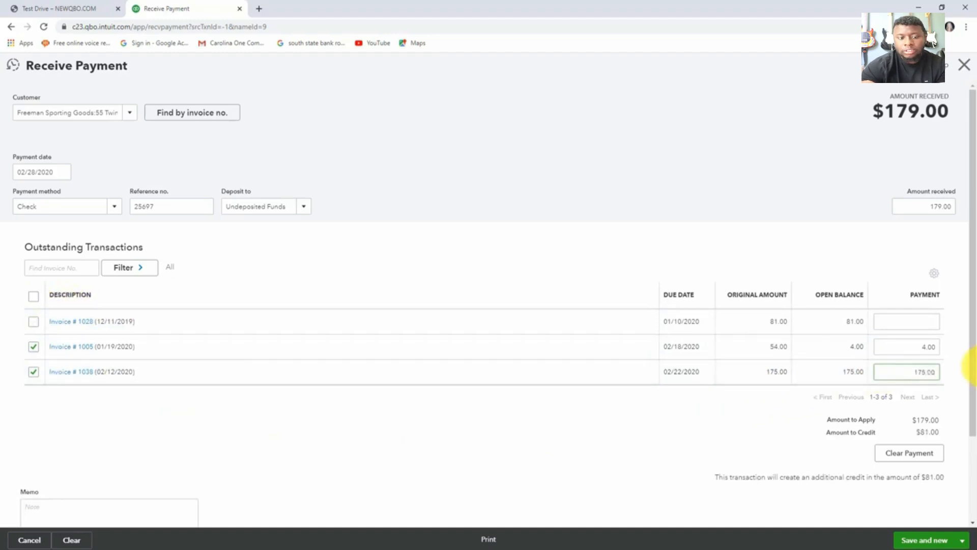
click(903, 349)
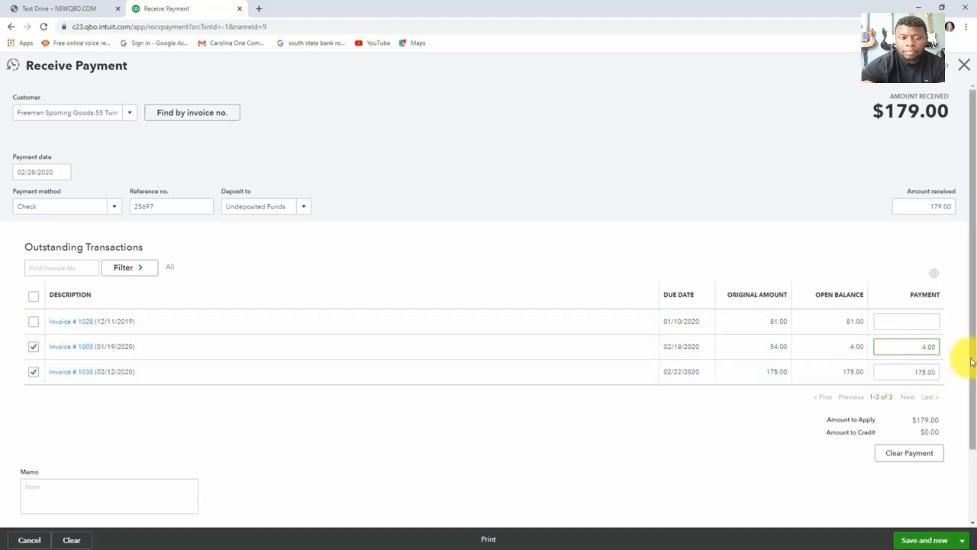
Leave the memo empty, save the received payment and close the payment form.
drag(973, 361, 973, 415)
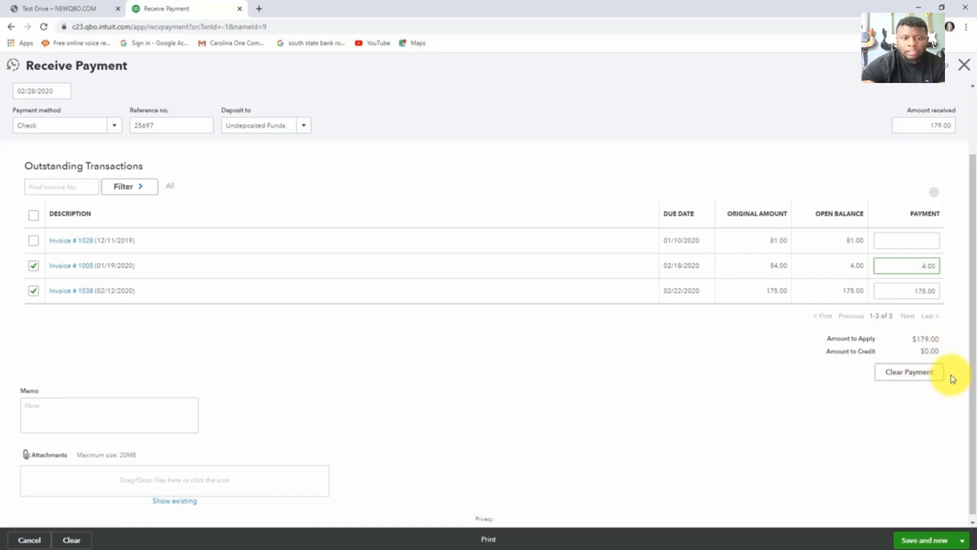
drag(973, 364, 961, 389)
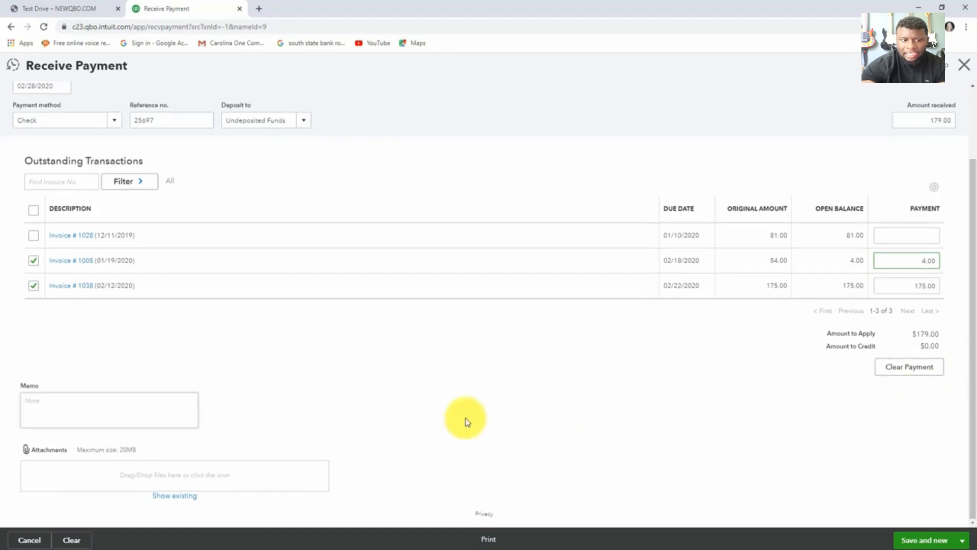
click(166, 398)
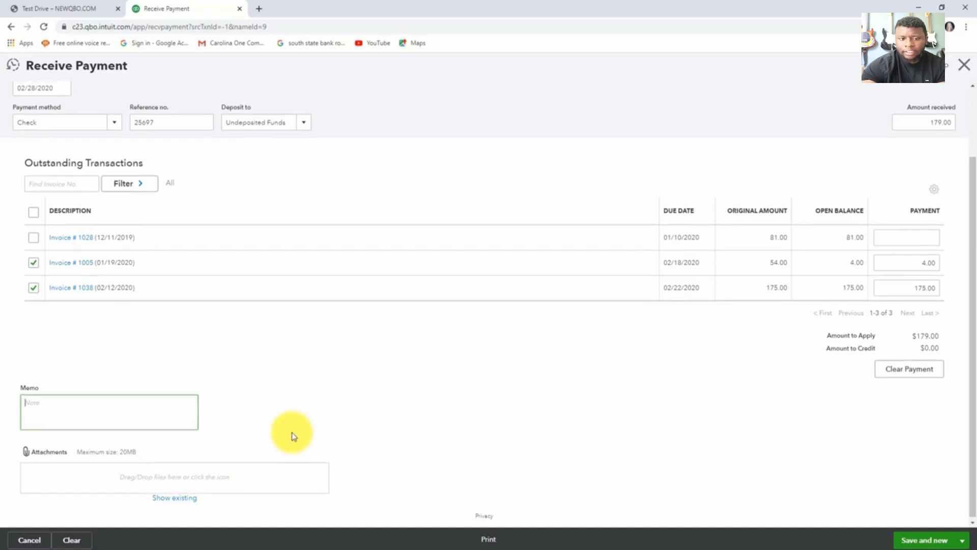
scroll(292, 432, up, 2)
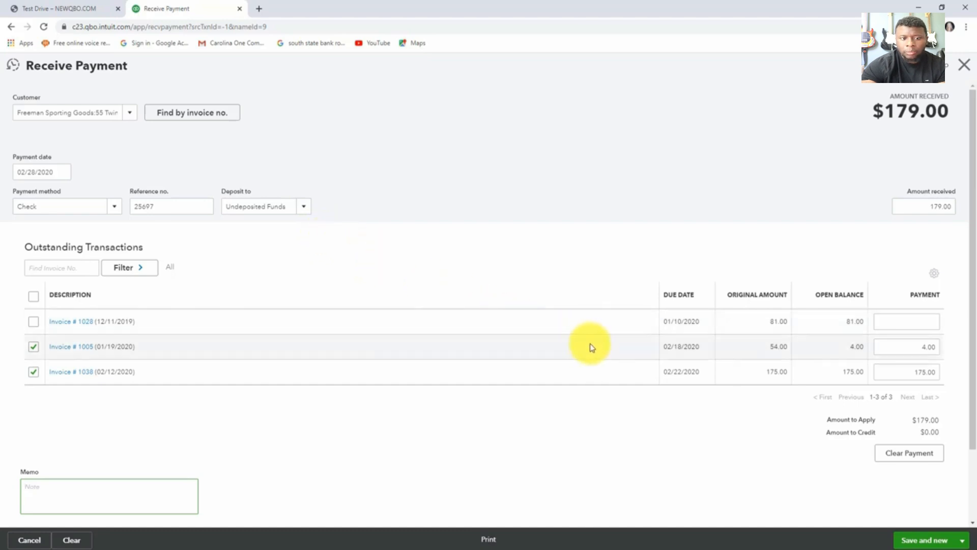
click(919, 540)
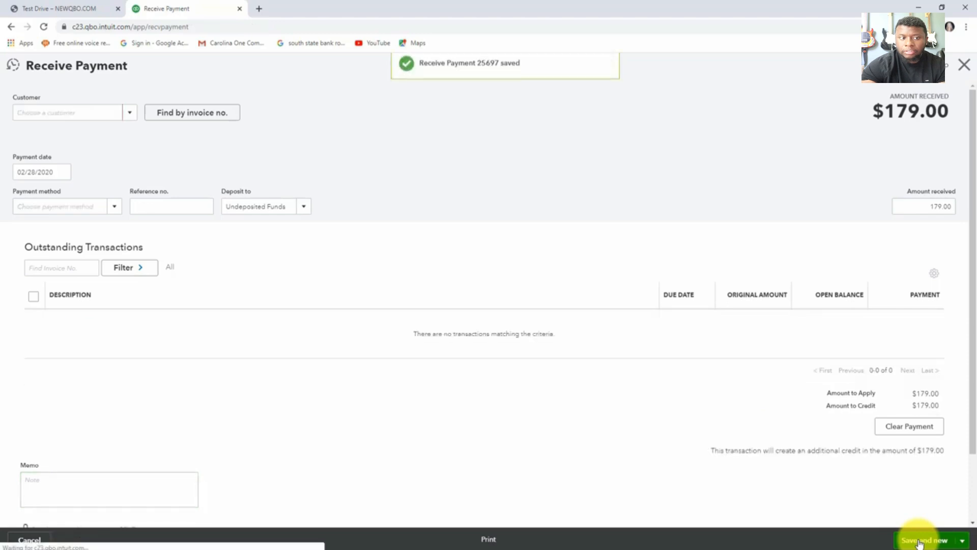
click(964, 64)
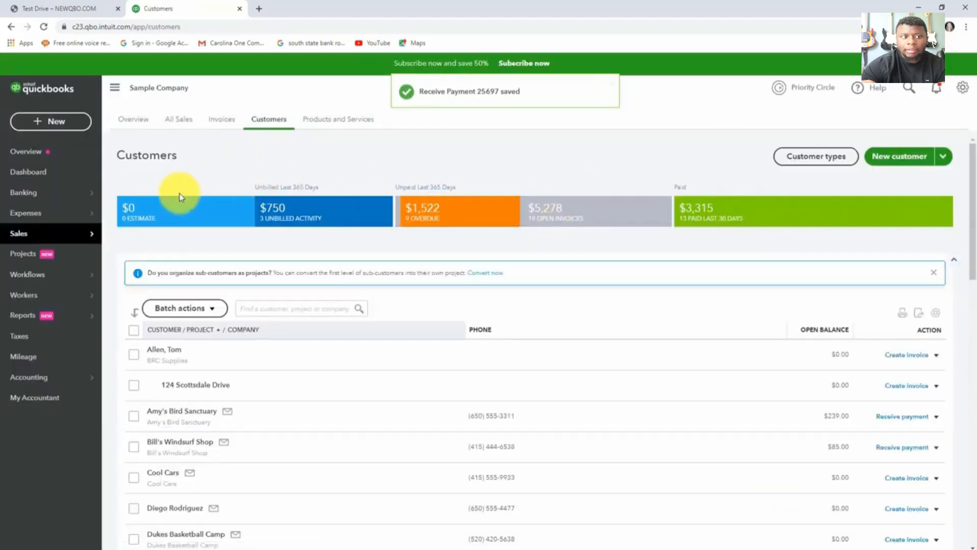
View the Undeposited Funds register from the chart of accounts and dismiss the Register basics tip.
mouse_move(69, 200)
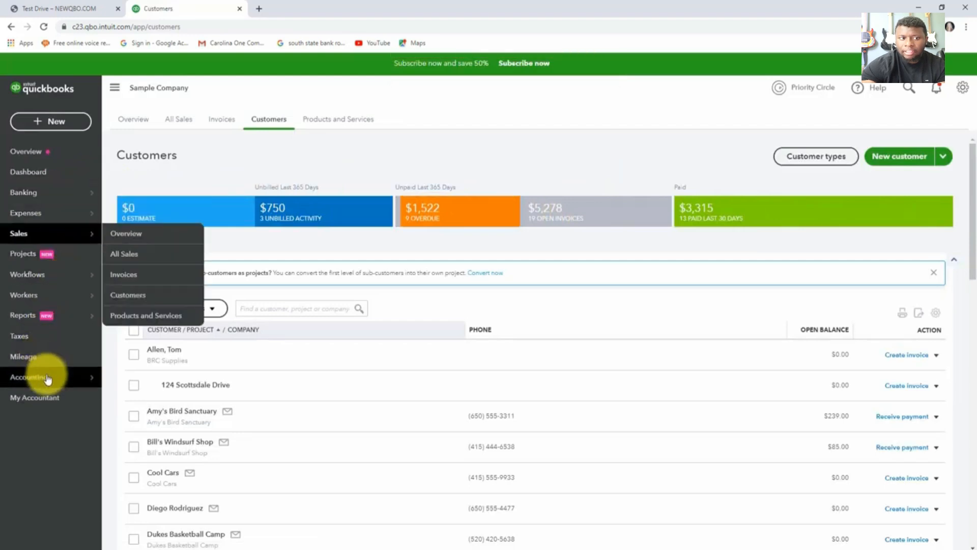
mouse_move(49, 377)
click(120, 376)
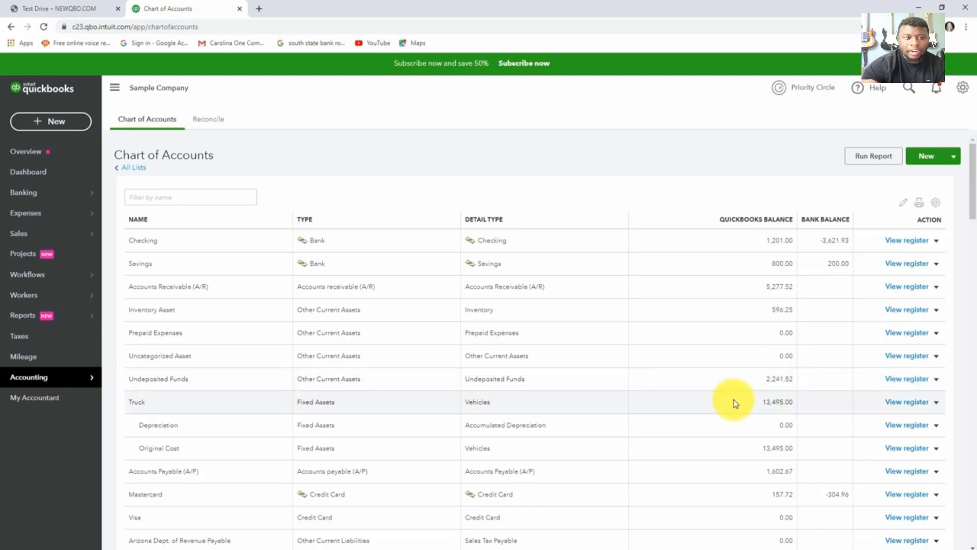
click(901, 383)
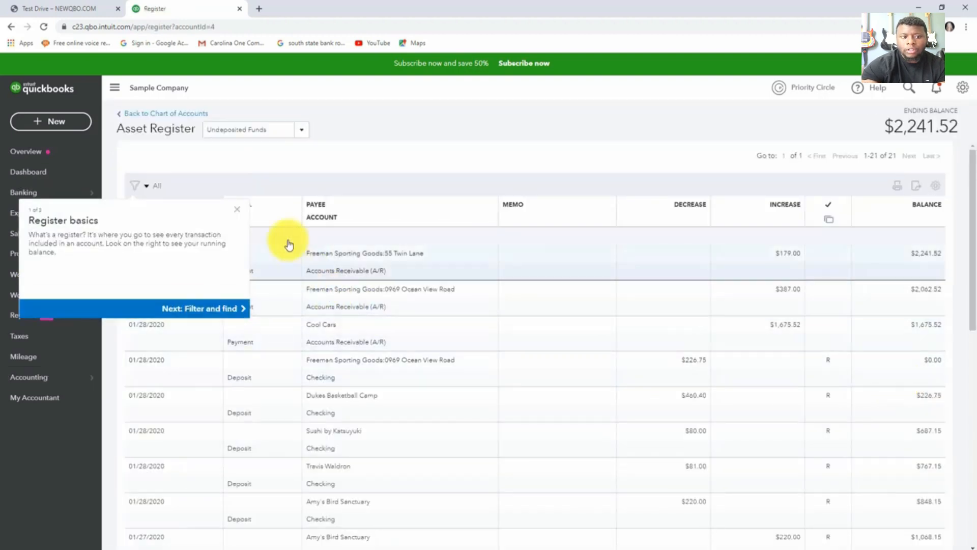
click(236, 208)
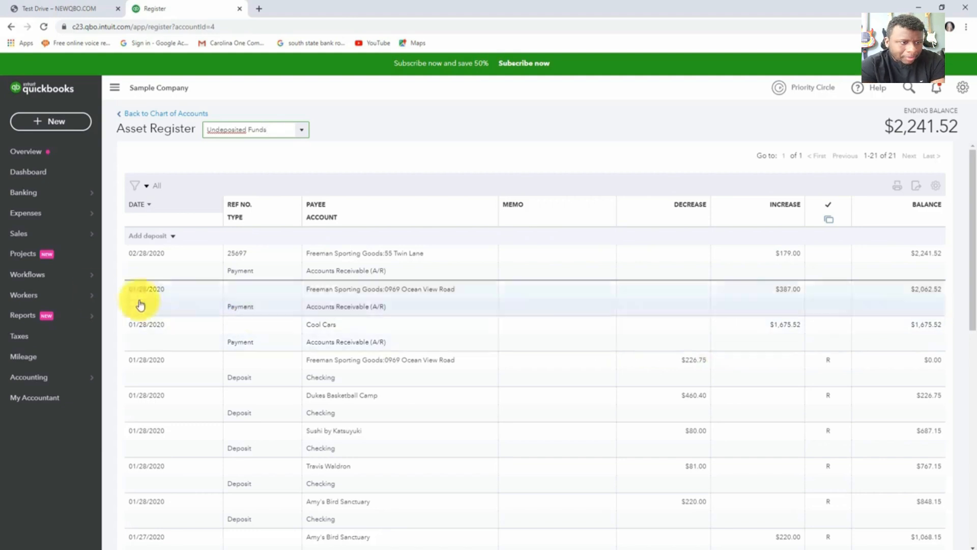
mouse_move(54, 289)
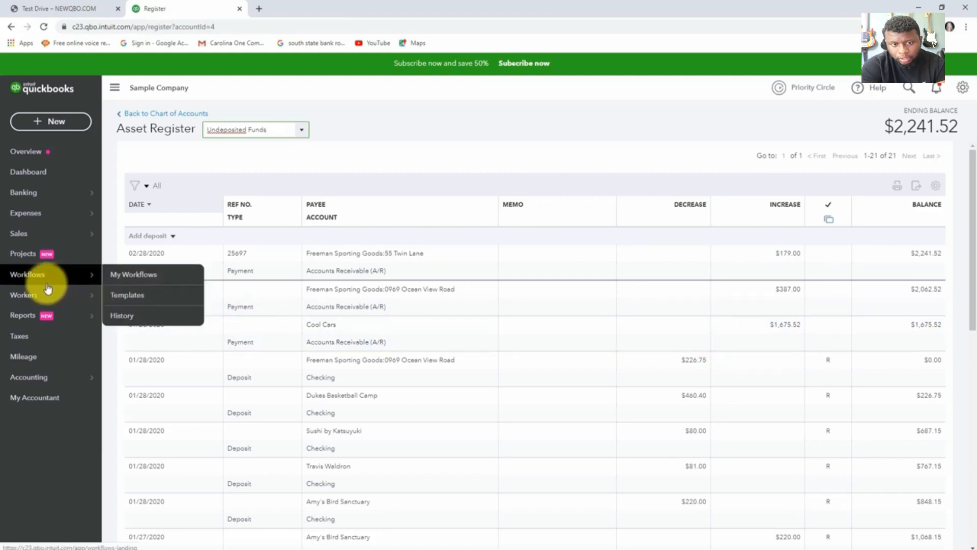
Open the customer record of the second sub-customer under Freeman Sporting Goods from the Customers list.
mouse_move(39, 232)
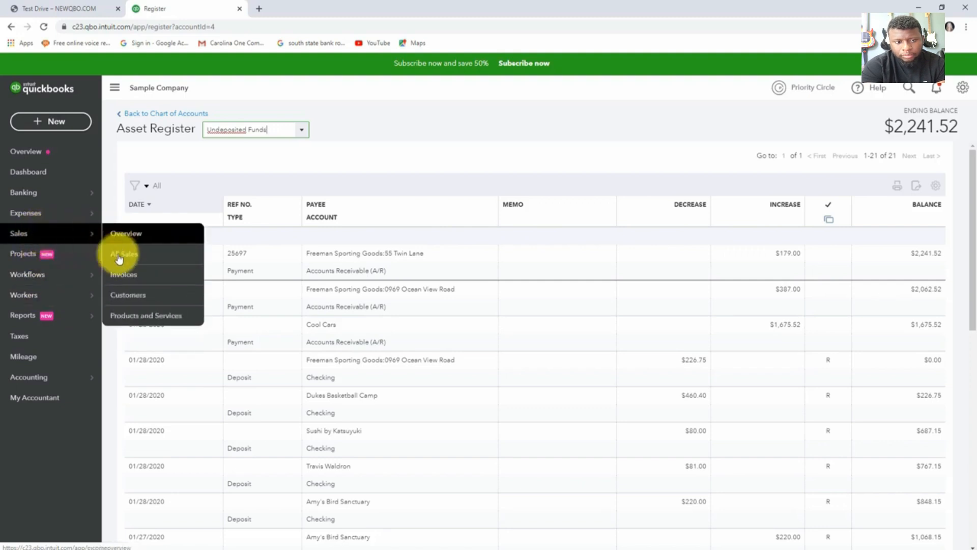
click(132, 301)
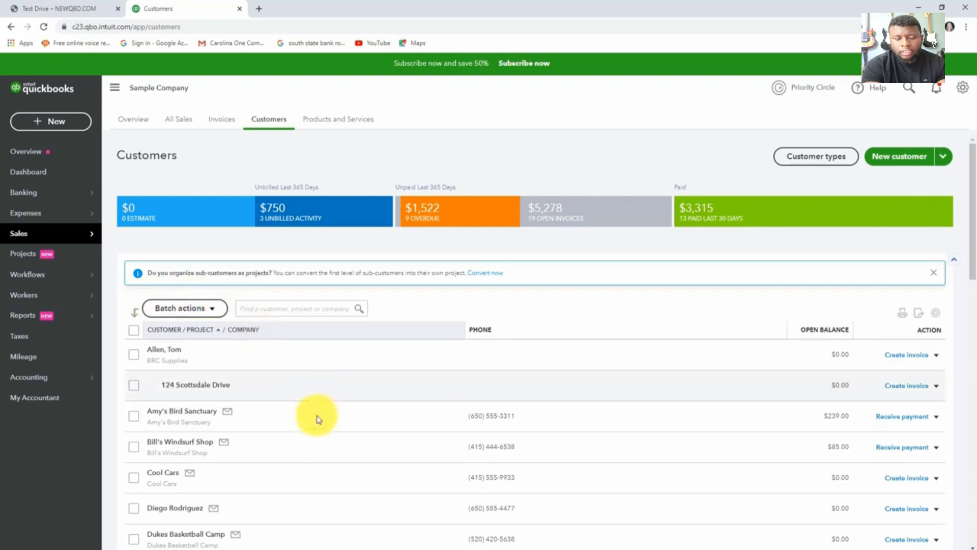
scroll(316, 436, down, 3)
scroll(317, 436, down, 2)
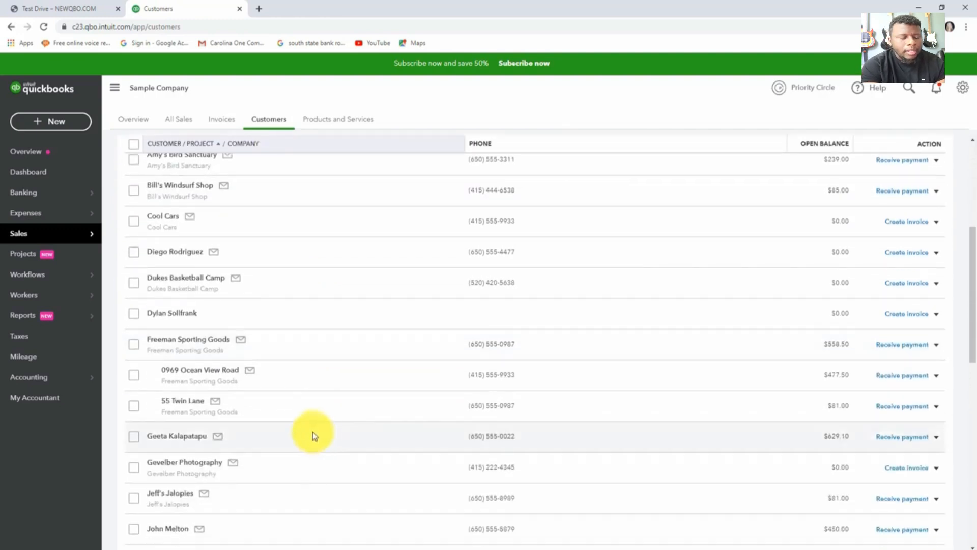
click(193, 406)
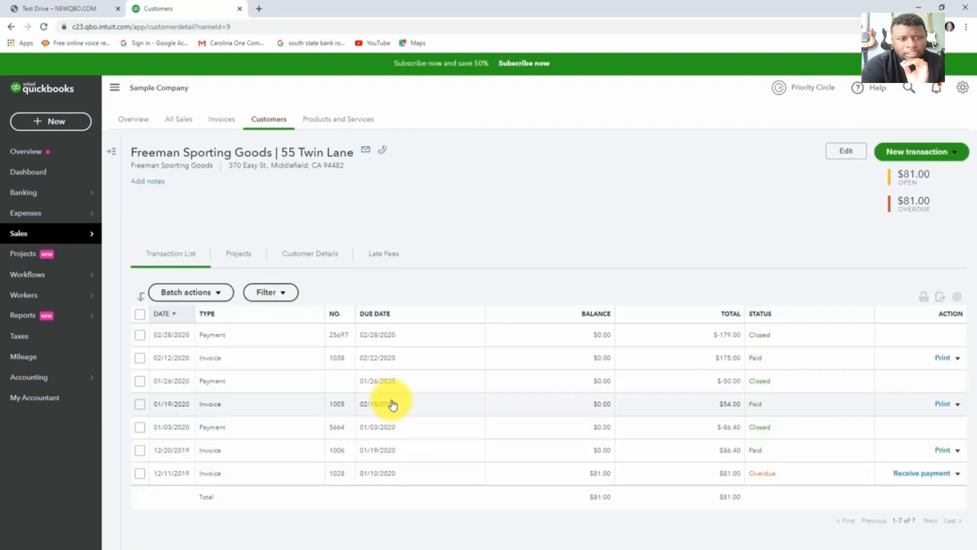
Open the 02/28/2020 payment, review its Deposit to account choices while keeping Undeposited Funds, and save and close it.
click(217, 336)
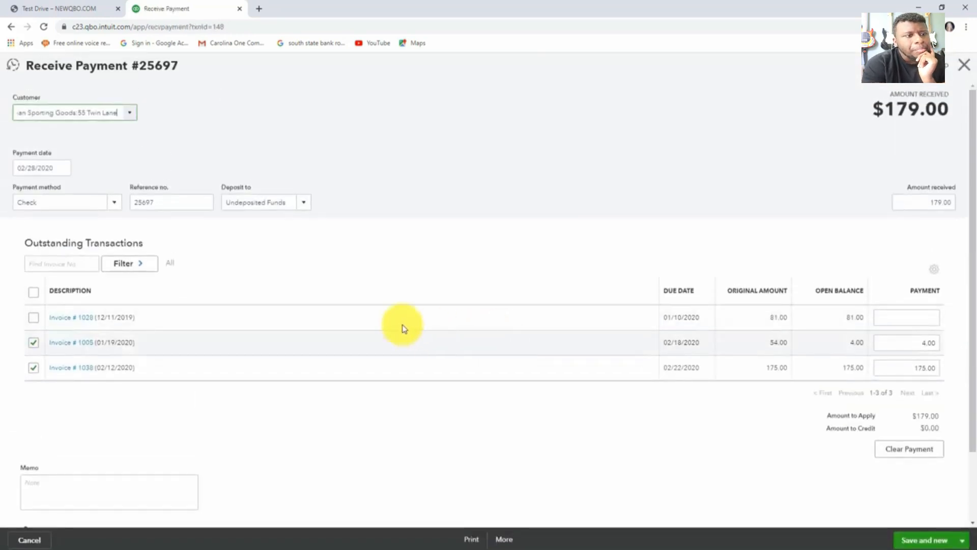
click(305, 204)
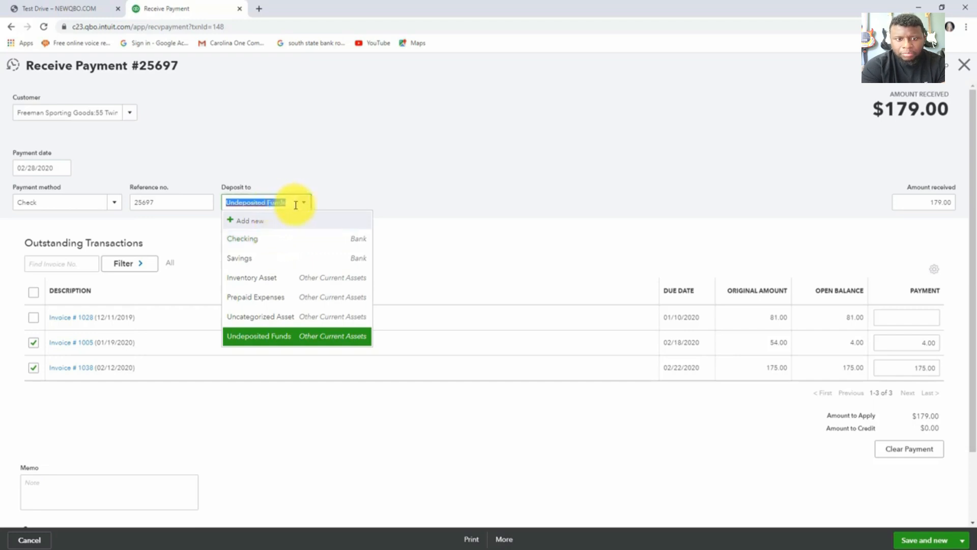
click(337, 203)
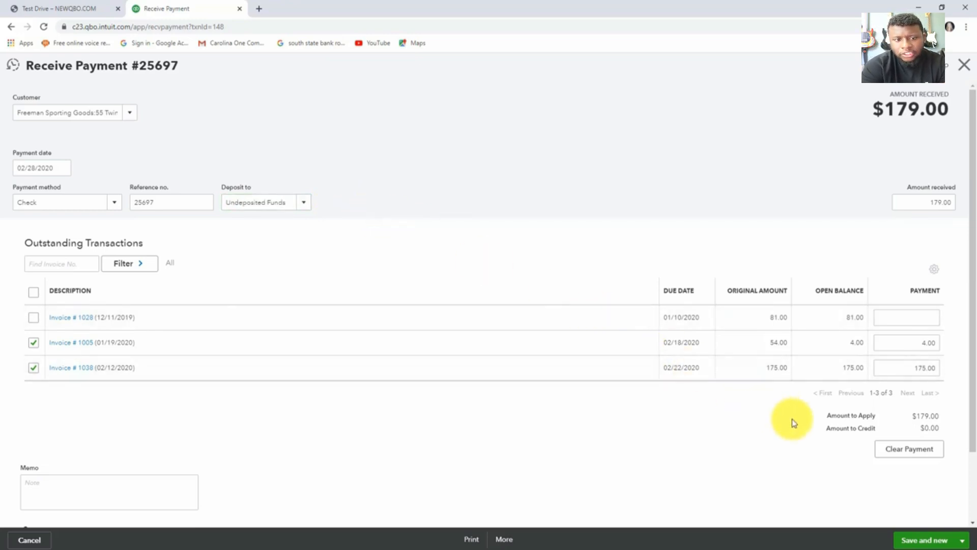
click(962, 540)
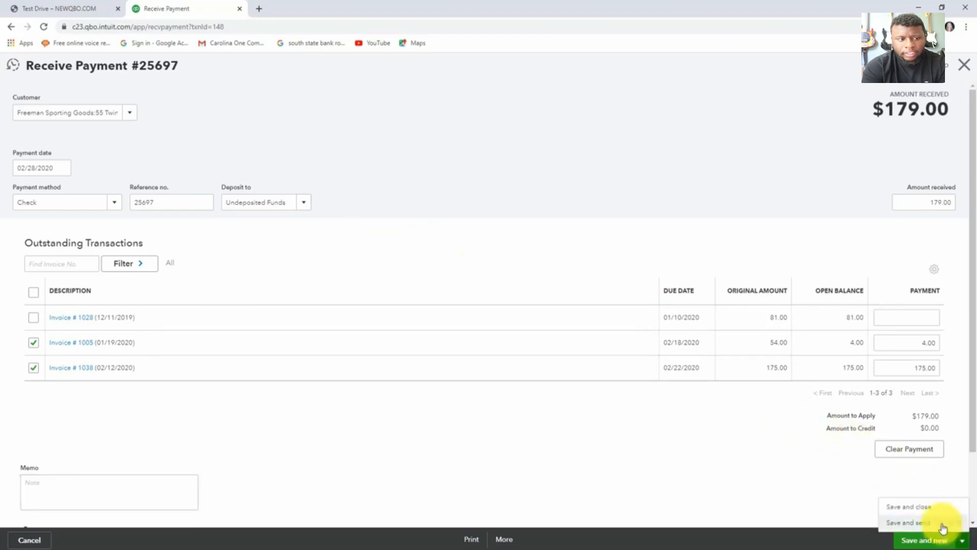
click(926, 509)
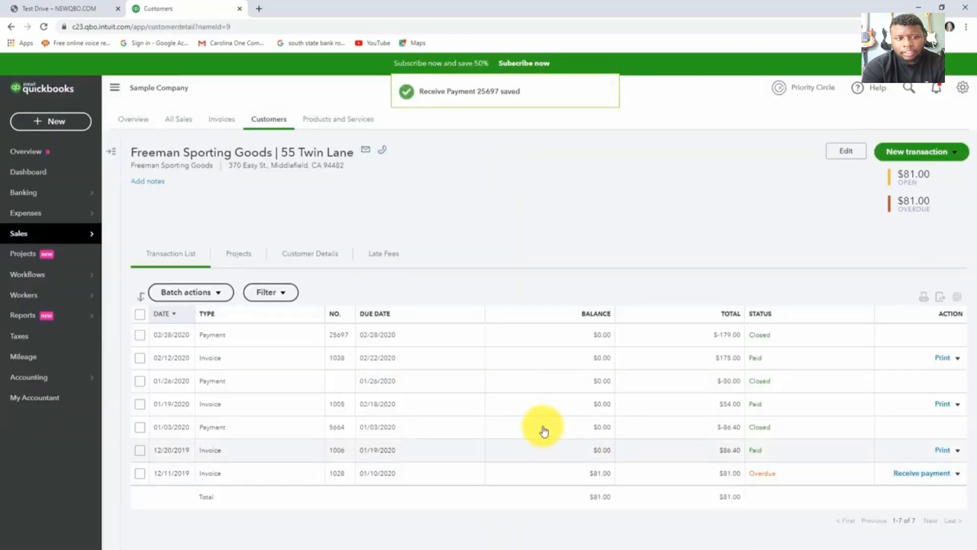